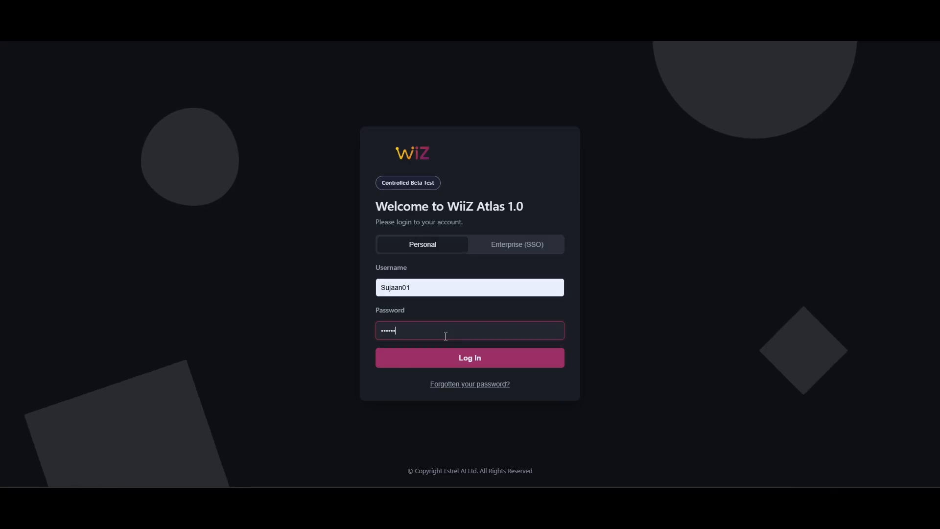
Step: Submit the login with the entered credentials and open the Workflow Builder
{"action": "key", "text": "Return"}
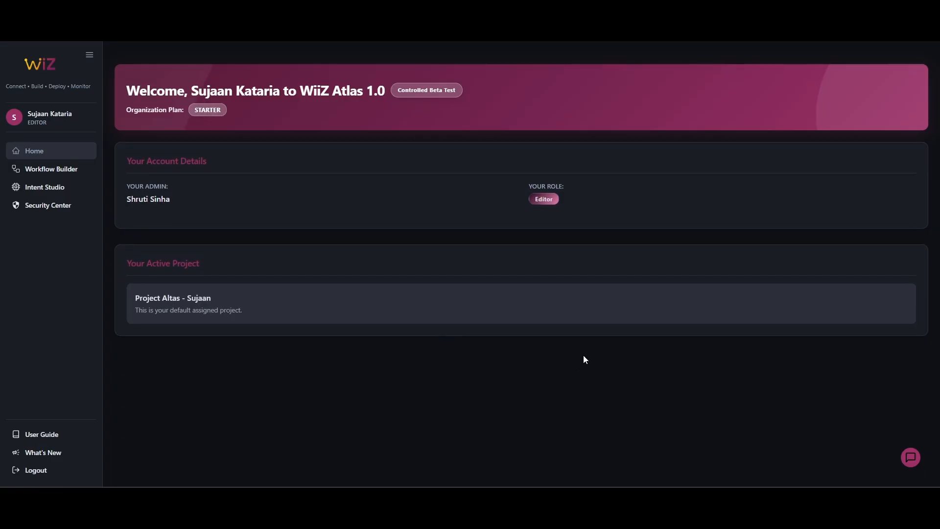
{"action": "left_click", "coordinate": [61, 172]}
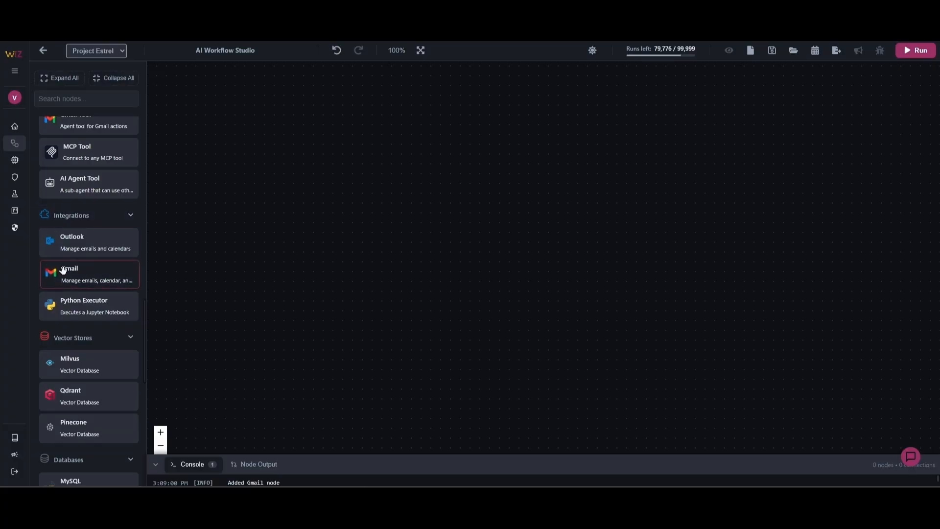
Step: Add a Gmail integration node to the canvas, open its properties and look through its connected-account list
{"action": "left_click_drag", "start_coordinate": [63, 270], "coordinate": [433, 253]}
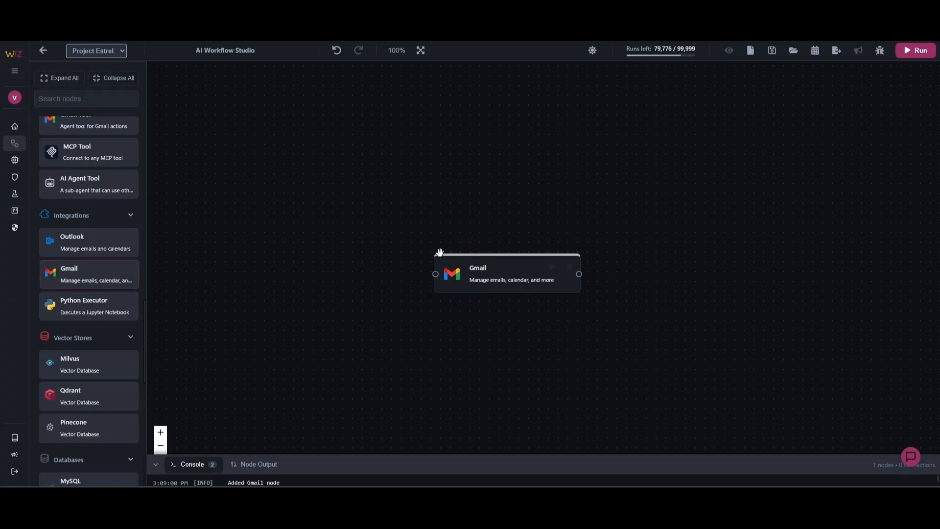
{"action": "left_click", "coordinate": [507, 275]}
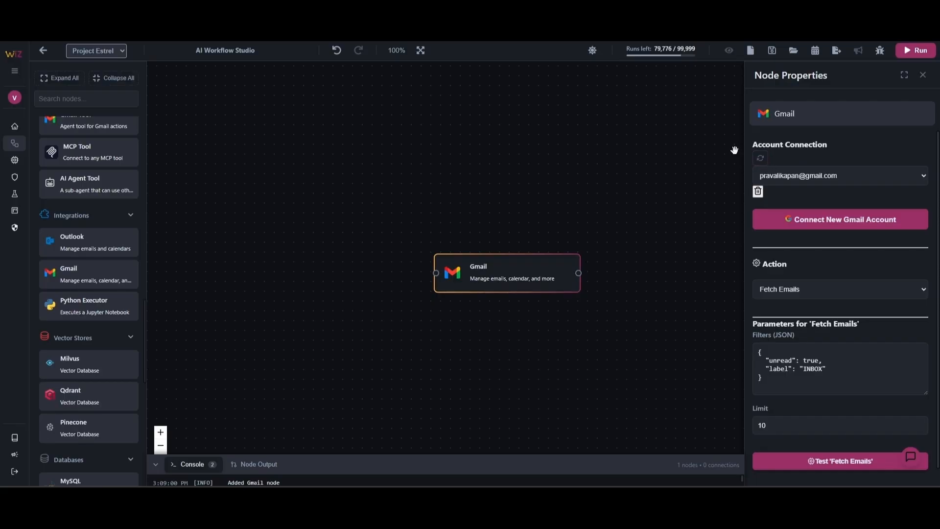
{"action": "left_click", "coordinate": [819, 178]}
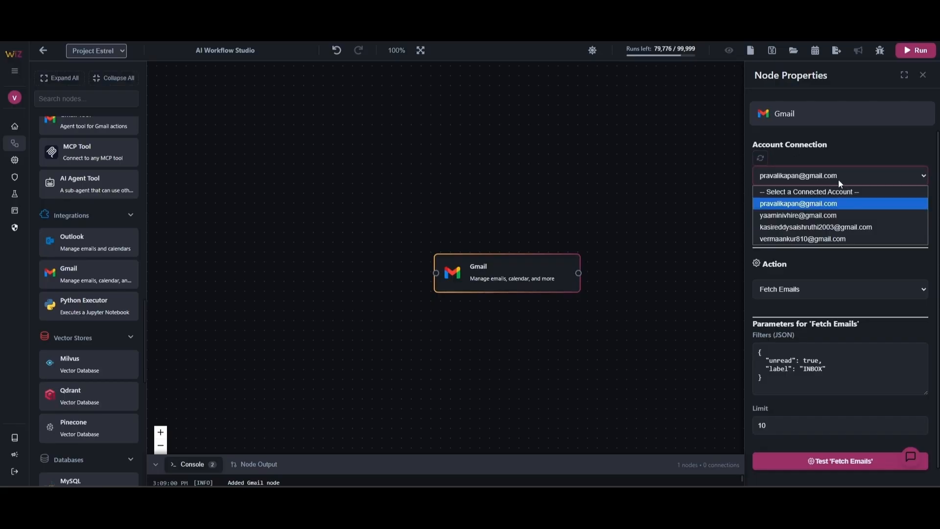
{"action": "left_click", "coordinate": [827, 175]}
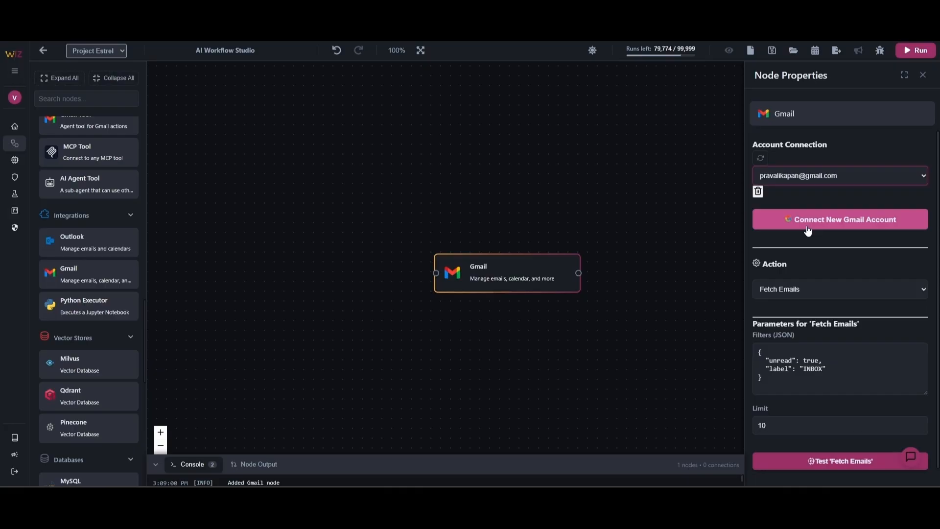
Step: Start connecting a new Gmail account to the node, choose the Google account and enter the passkey PIN to verify identity
{"action": "type", "text": "gmai"}
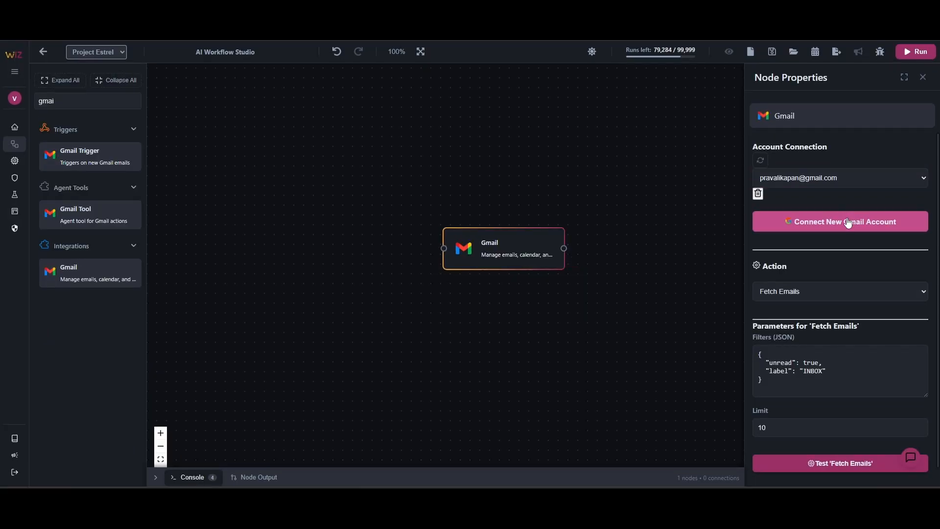
{"action": "left_click", "coordinate": [864, 232]}
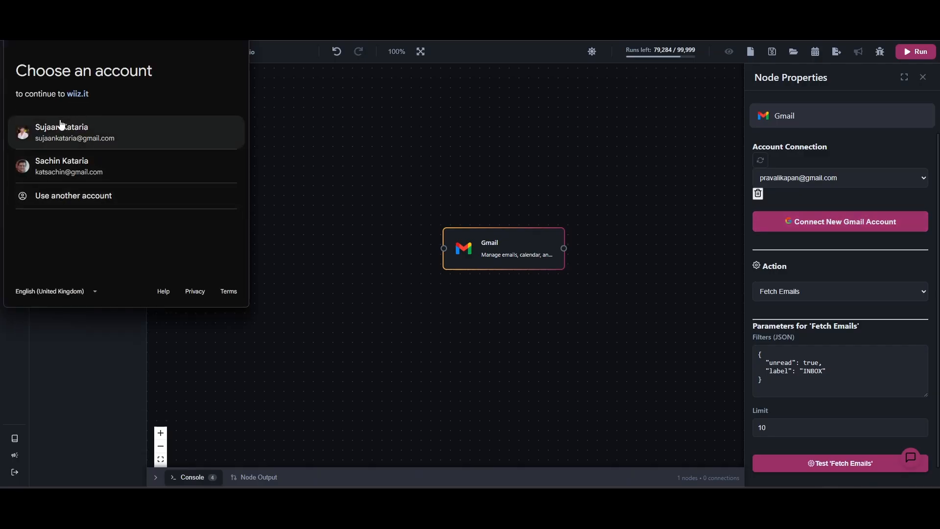
{"action": "left_click", "coordinate": [99, 134]}
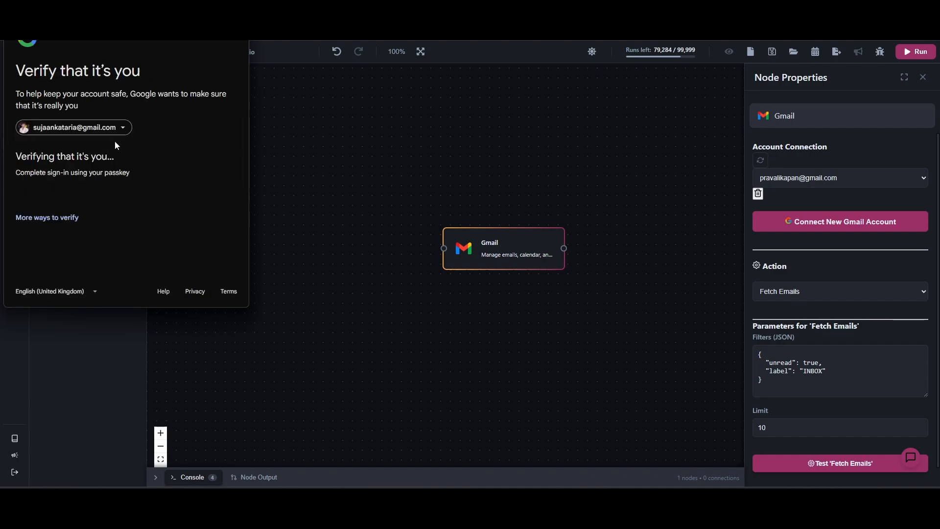
{"action": "type", "text": "****"}
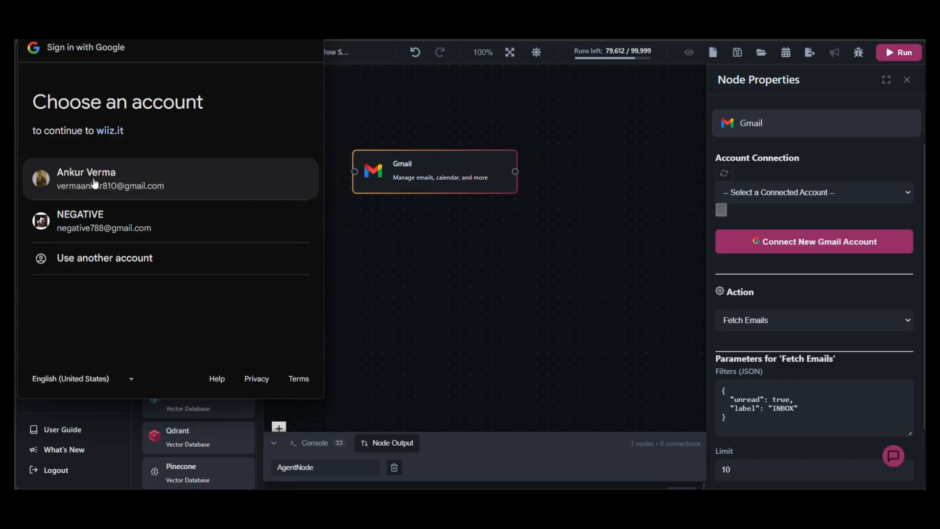
Step: Choose the Google account to link with wiiz.it and continue past the unverified-app warning and the sign-in confirmation
{"action": "left_click", "coordinate": [95, 183]}
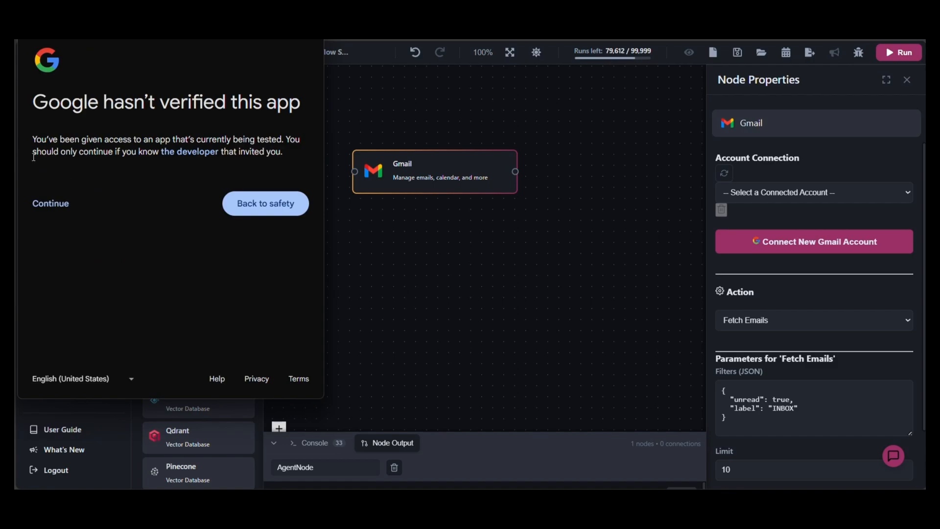
{"action": "left_click", "coordinate": [50, 206]}
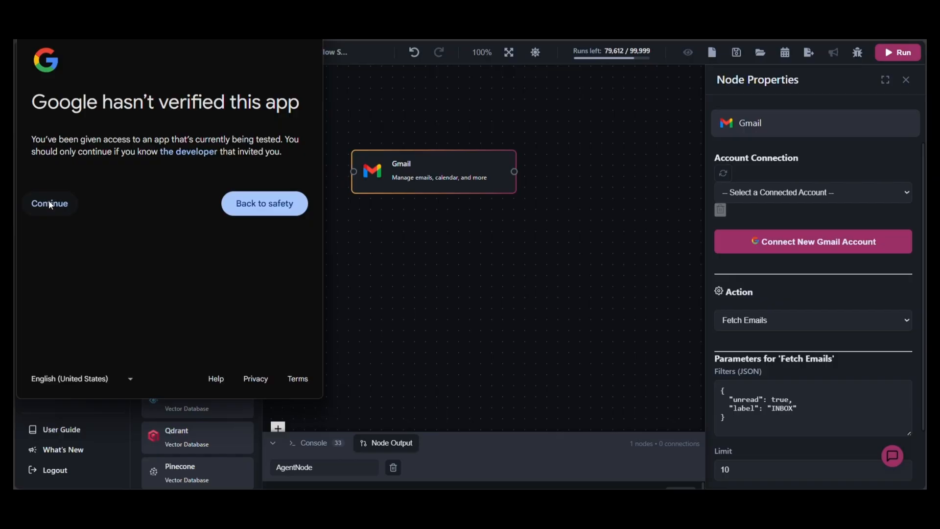
{"action": "left_click", "coordinate": [232, 361]}
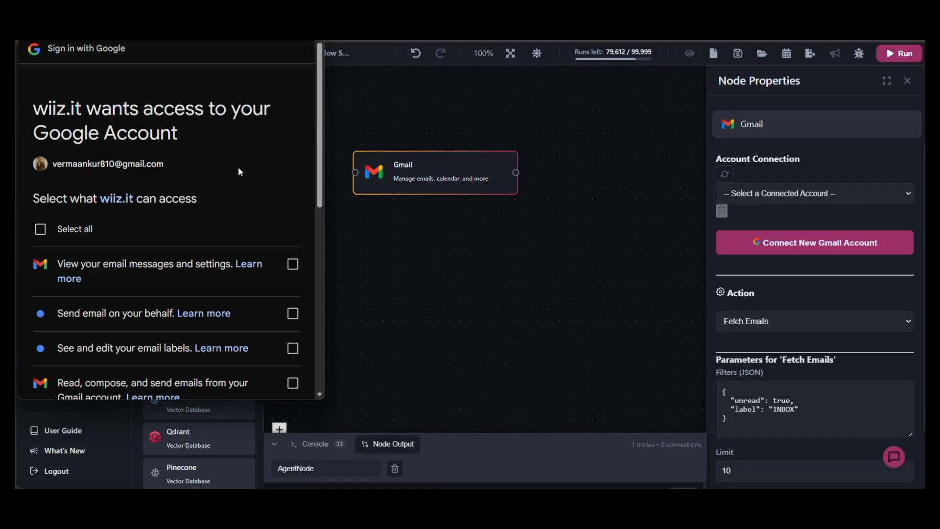
Step: Review the Gmail and calendar permissions requested by wiiz.it and continue through the Google consent screen
{"action": "scroll", "coordinate": [239, 172], "scroll_direction": "down", "scroll_amount": 1}
{"action": "scroll", "coordinate": [238, 173], "scroll_direction": "down", "scroll_amount": 1}
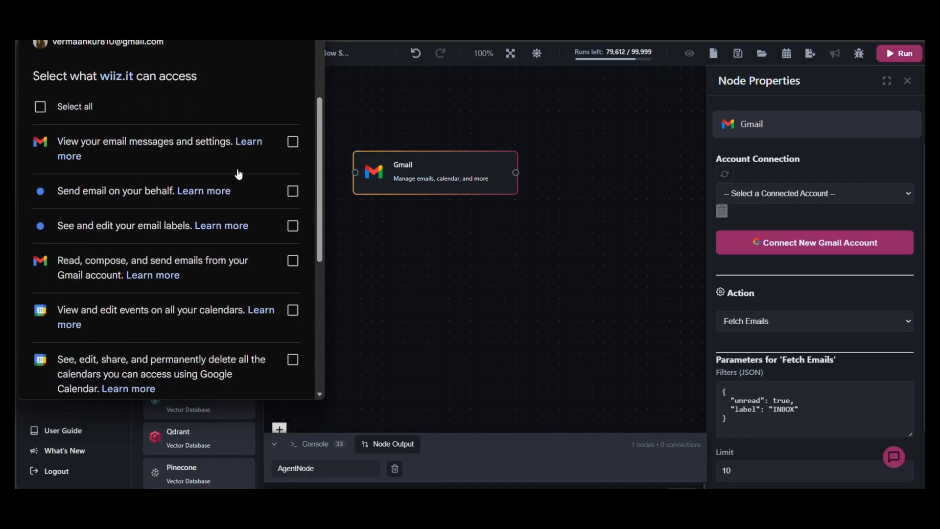
{"action": "scroll", "coordinate": [238, 174], "scroll_direction": "down", "scroll_amount": 1}
{"action": "scroll", "coordinate": [239, 176], "scroll_direction": "down", "scroll_amount": 1}
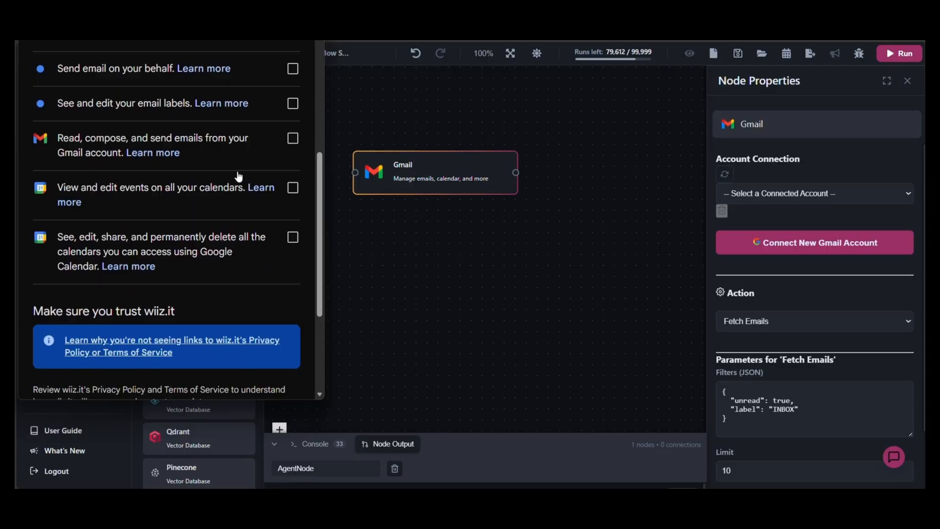
{"action": "scroll", "coordinate": [239, 176], "scroll_direction": "down", "scroll_amount": 1}
{"action": "scroll", "coordinate": [238, 176], "scroll_direction": "down", "scroll_amount": 1}
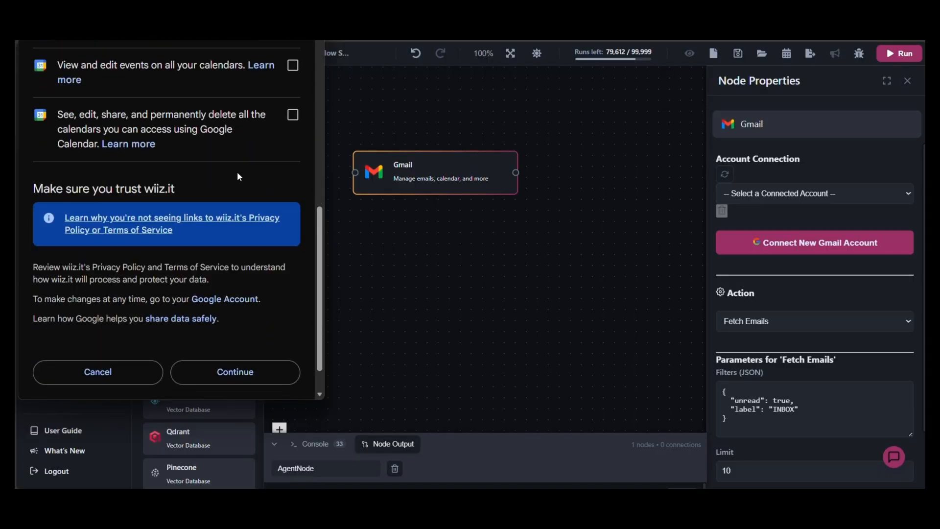
{"action": "scroll", "coordinate": [238, 176], "scroll_direction": "down", "scroll_amount": 1}
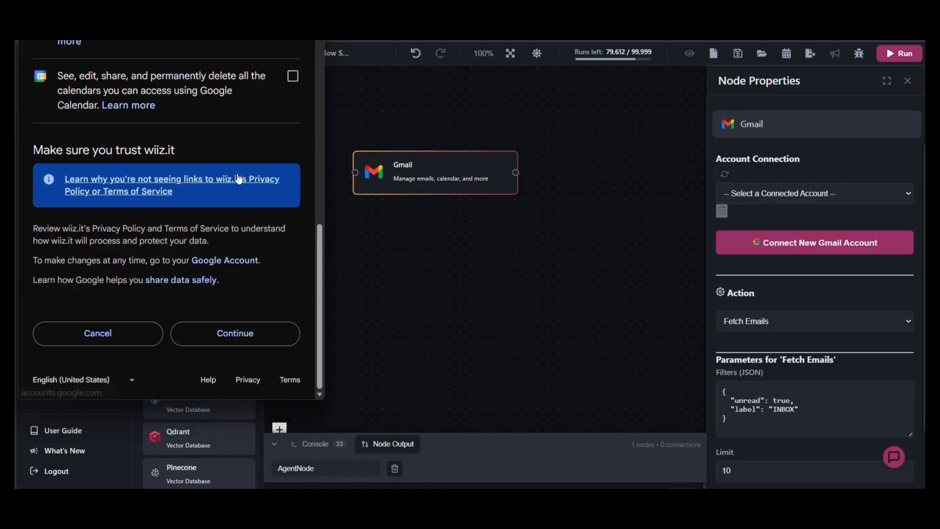
{"action": "left_click", "coordinate": [250, 332]}
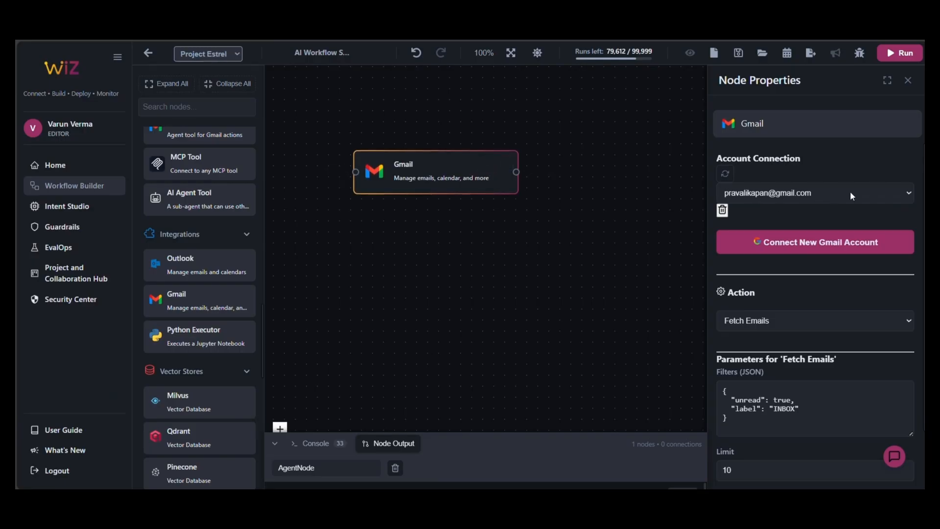
Step: Select the newly authorized Gmail account as the Gmail node's account connection
{"action": "left_click", "coordinate": [907, 192]}
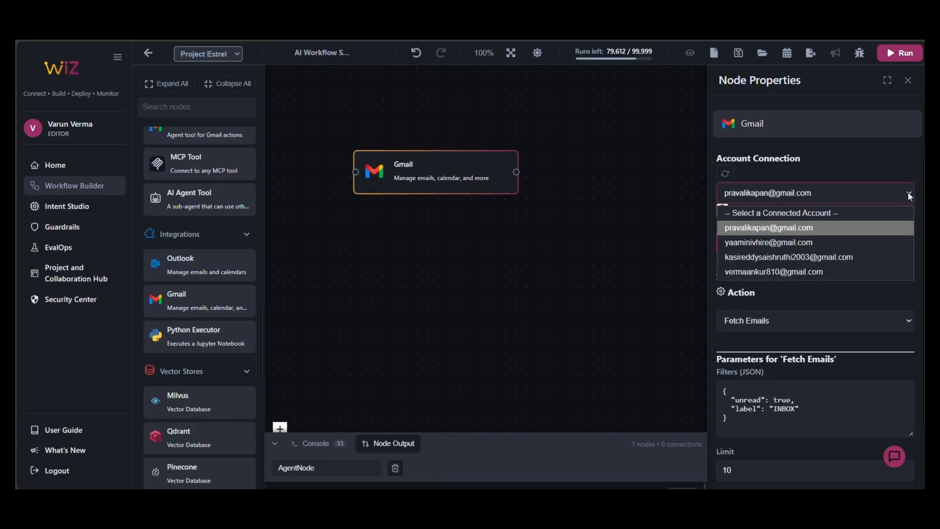
{"action": "left_click", "coordinate": [771, 272]}
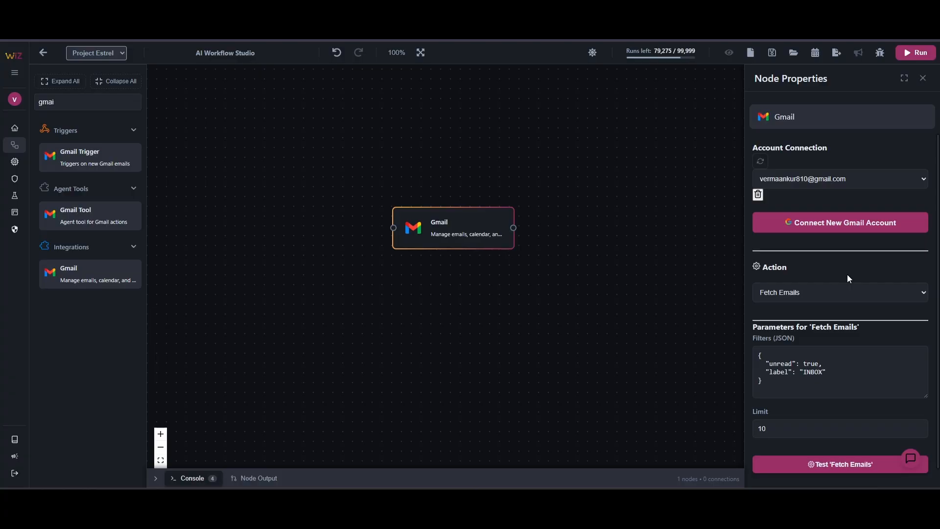
Step: Test the Gmail node's Fetch Emails action and examine the fetched messages in the enlarged node output
{"action": "left_click", "coordinate": [848, 293]}
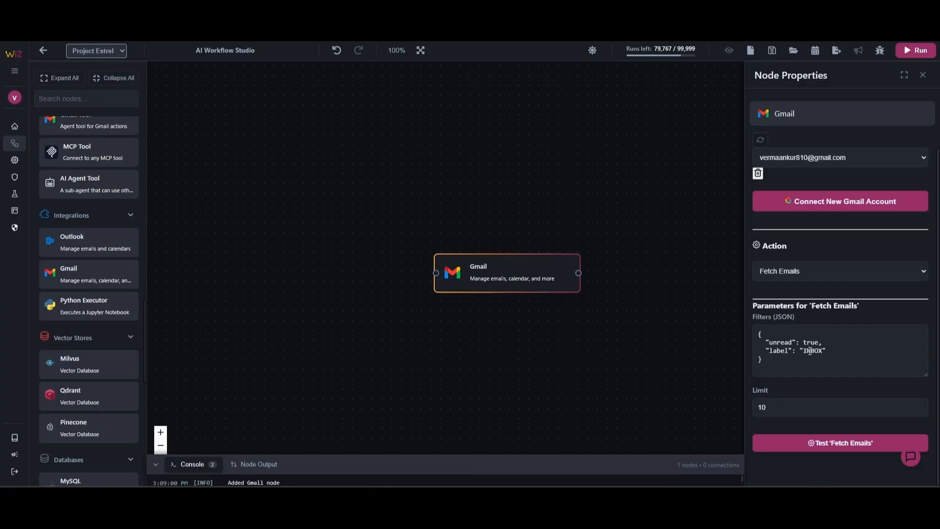
{"action": "left_click", "coordinate": [821, 446]}
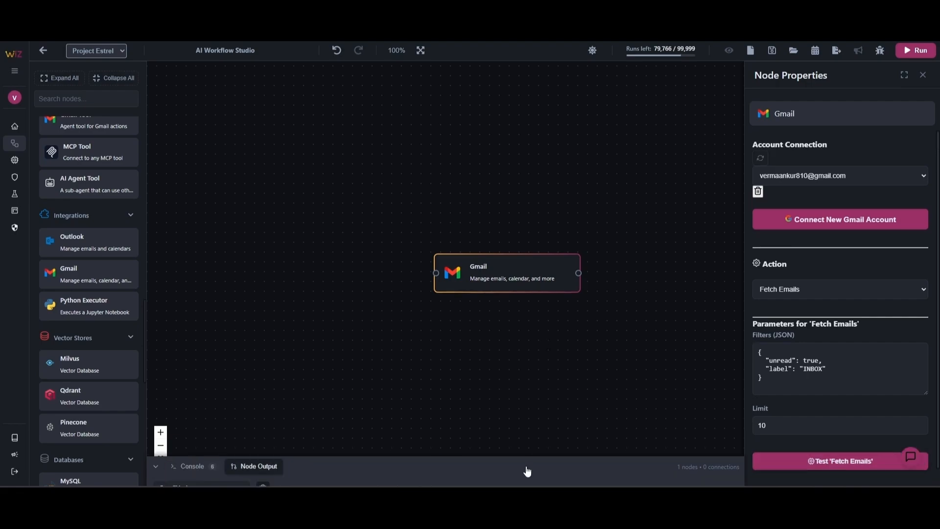
{"action": "left_click_drag", "start_coordinate": [529, 456], "coordinate": [464, 78]}
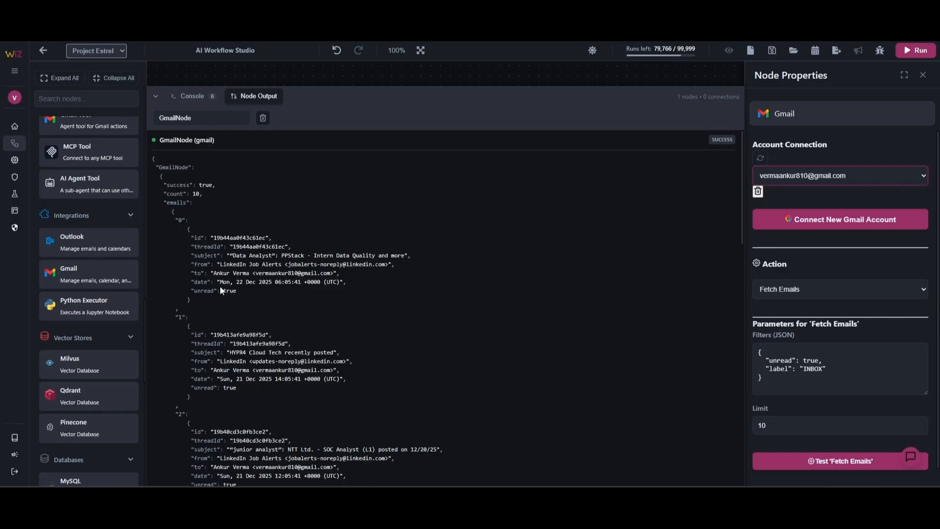
{"action": "scroll", "coordinate": [219, 286], "scroll_direction": "down", "scroll_amount": 10}
{"action": "scroll", "coordinate": [221, 286], "scroll_direction": "up", "scroll_amount": 7}
{"action": "scroll", "coordinate": [221, 286], "scroll_direction": "up", "scroll_amount": 5}
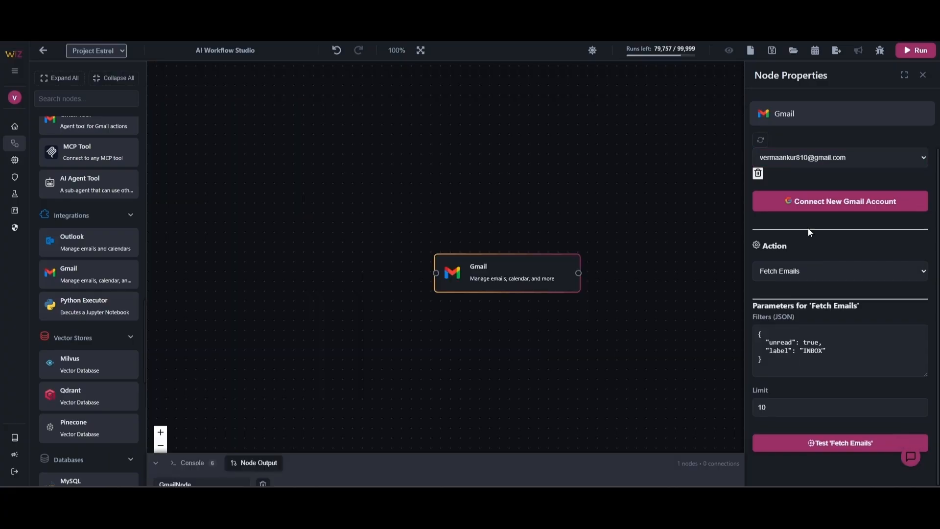
Step: Switch the Gmail node's action to Send Email and enlarge the node output to view its test result
{"action": "left_click", "coordinate": [812, 274]}
{"action": "left_click", "coordinate": [803, 333]}
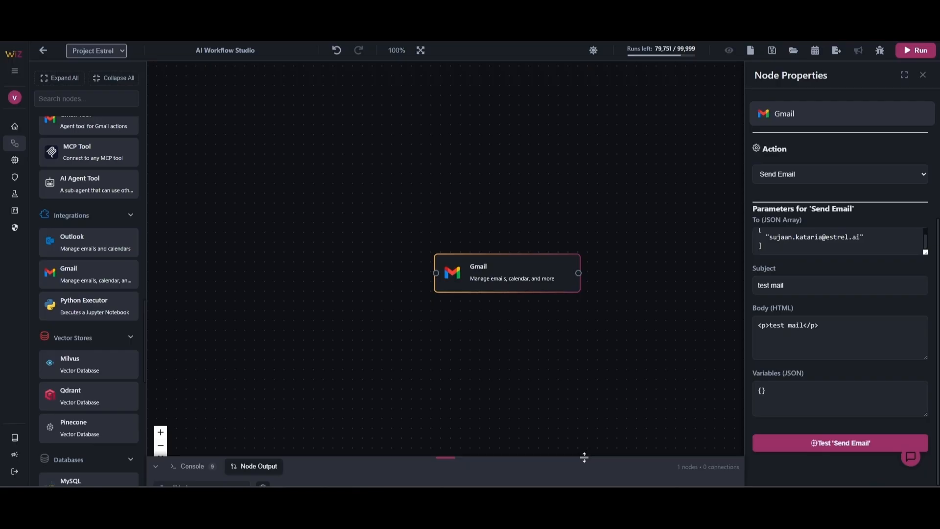
{"action": "left_click_drag", "start_coordinate": [583, 456], "coordinate": [587, 346]}
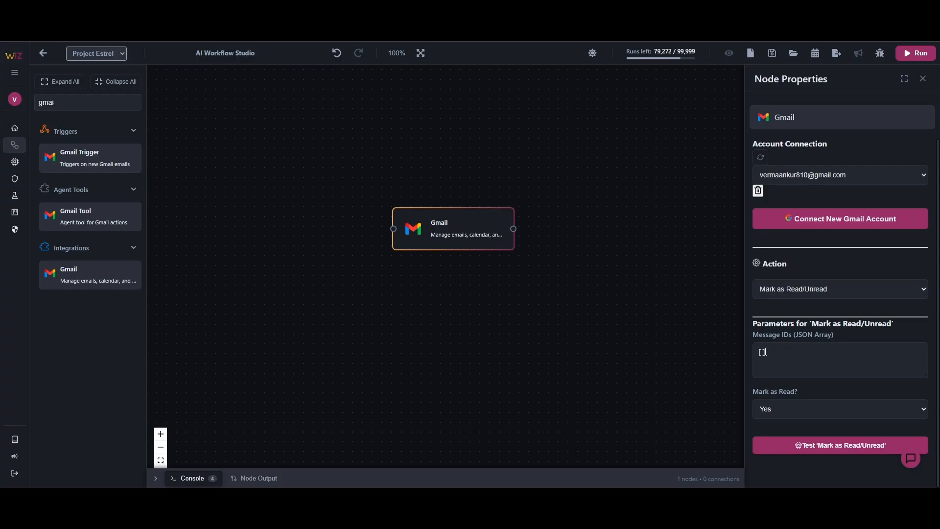
Step: For the Mark as Read/Unread action, go to the Message IDs array and set Mark as Read? to No (Mark as Unread)
{"action": "left_click", "coordinate": [765, 352]}
{"action": "left_click", "coordinate": [792, 412]}
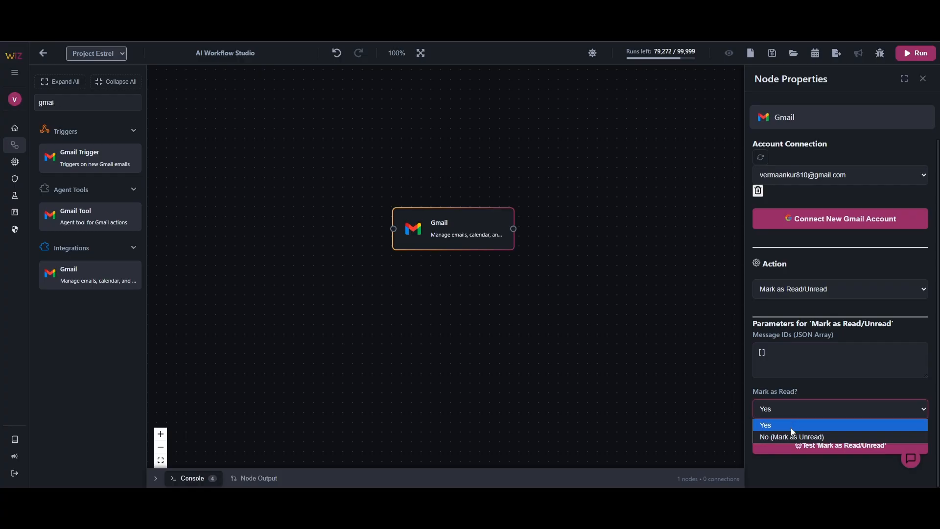
{"action": "left_click", "coordinate": [787, 437]}
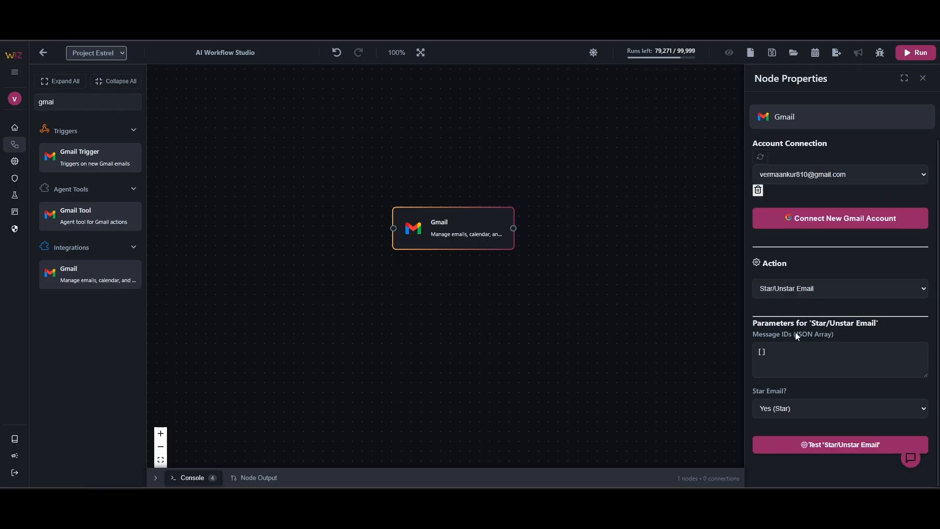
Step: For the Star/Unstar Email action, go to the Message IDs array and set Star Email? to No (Unstar)
{"action": "left_click", "coordinate": [762, 352]}
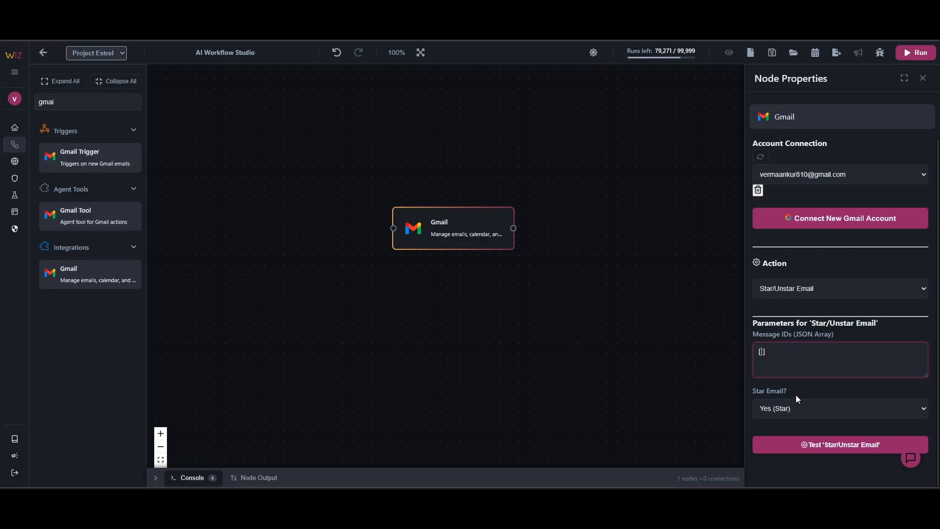
{"action": "left_click", "coordinate": [805, 404]}
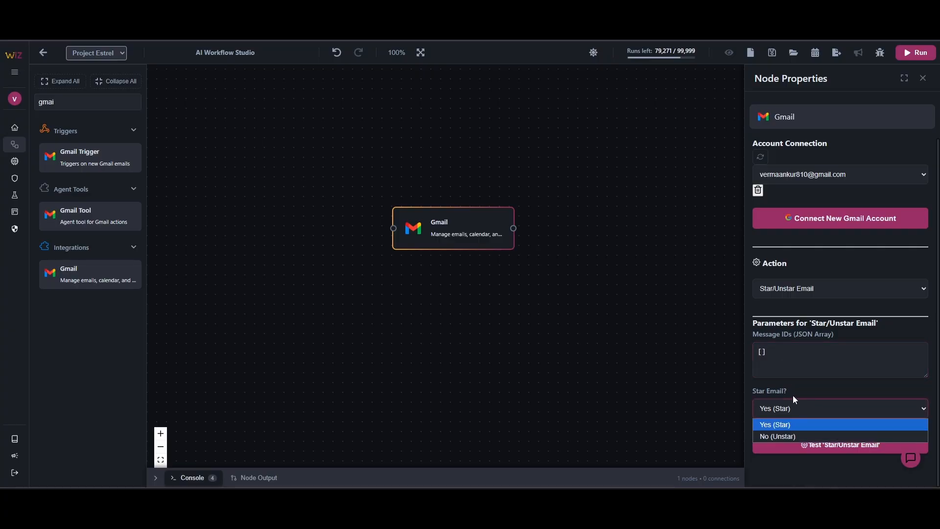
{"action": "left_click", "coordinate": [787, 434]}
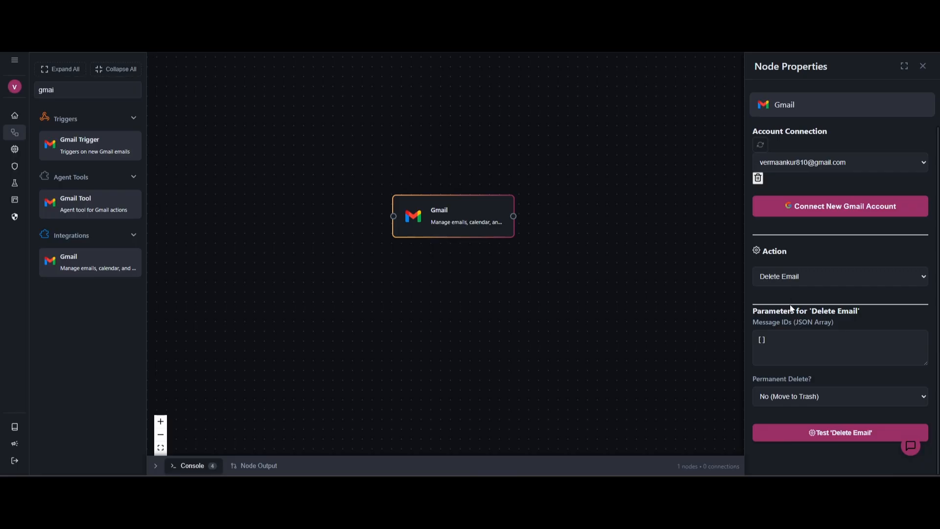
Step: For the Delete Email action, go to the Message IDs array and set Permanent Delete? to Yes
{"action": "left_click", "coordinate": [762, 340]}
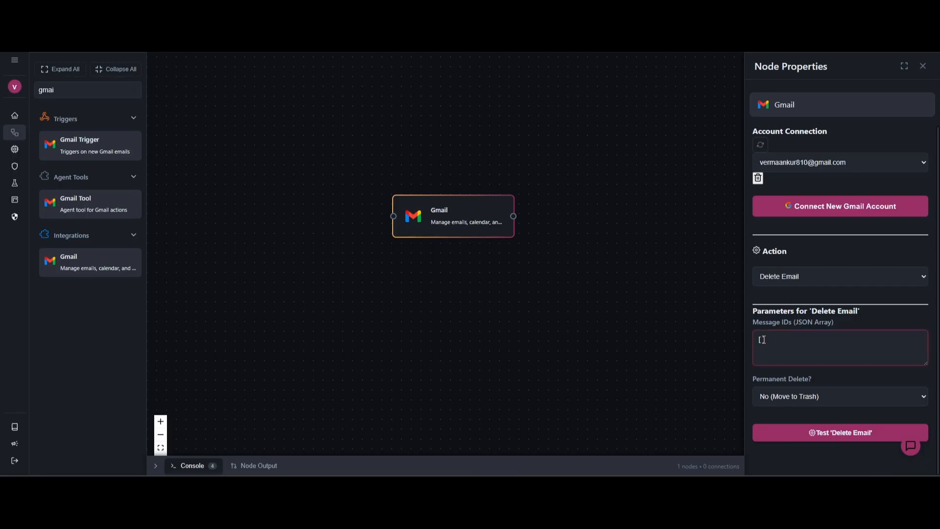
{"action": "left_click", "coordinate": [830, 392]}
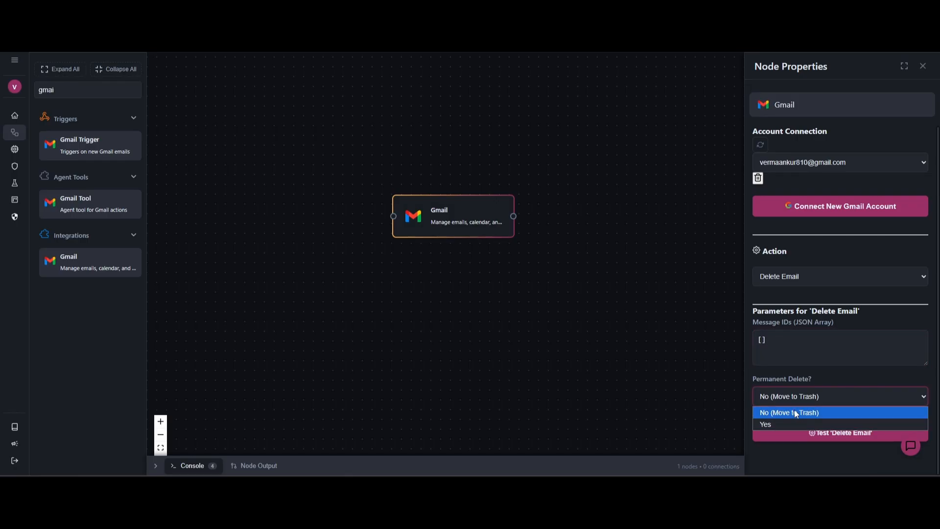
{"action": "left_click", "coordinate": [793, 423]}
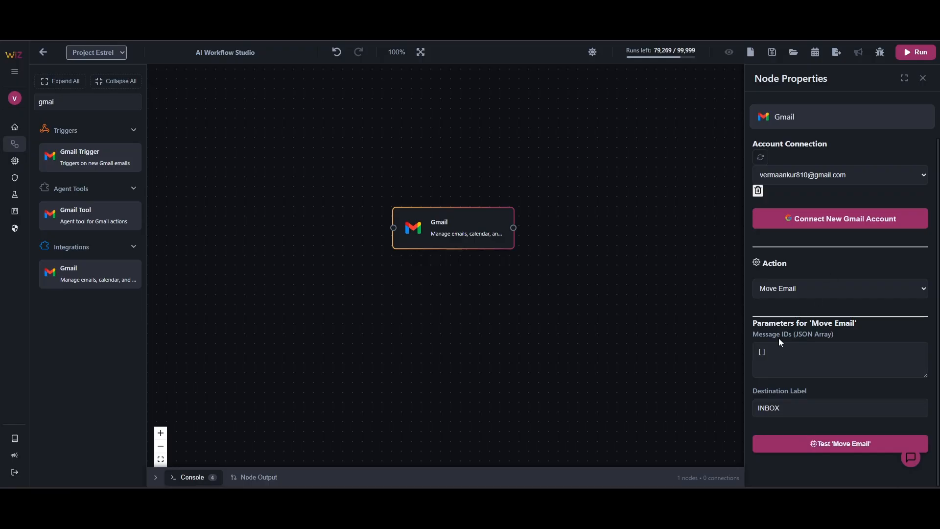
Step: For the Move Email action, go to the Message IDs array and the Destination Label field
{"action": "left_click", "coordinate": [762, 351]}
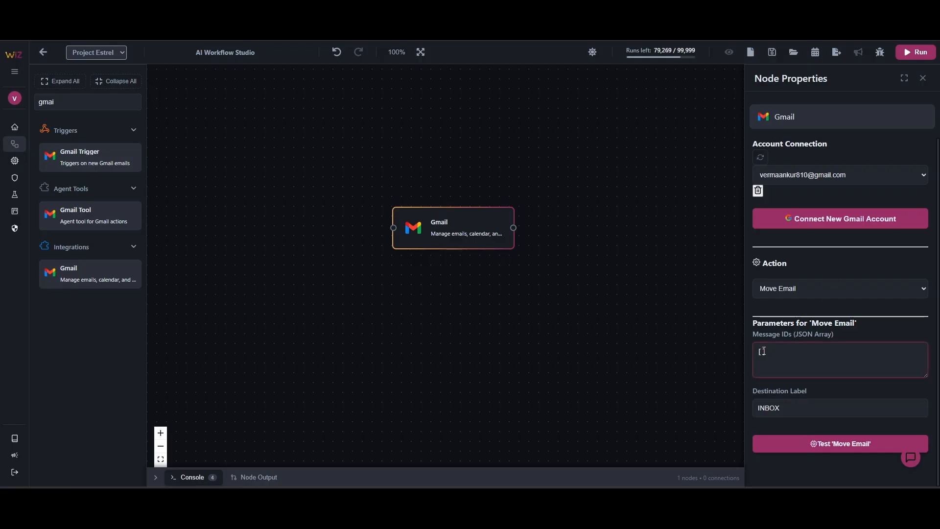
{"action": "left_click", "coordinate": [792, 409]}
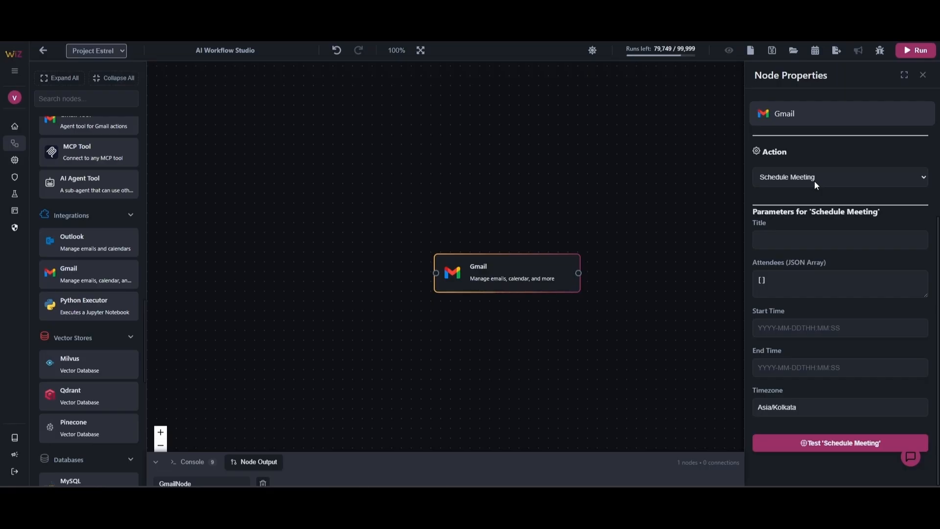
Step: For the Schedule Meeting action, go through the Title, Attendees and Start Time fields and enlarge the node output to view the test result
{"action": "left_click", "coordinate": [791, 249]}
{"action": "left_click", "coordinate": [776, 288]}
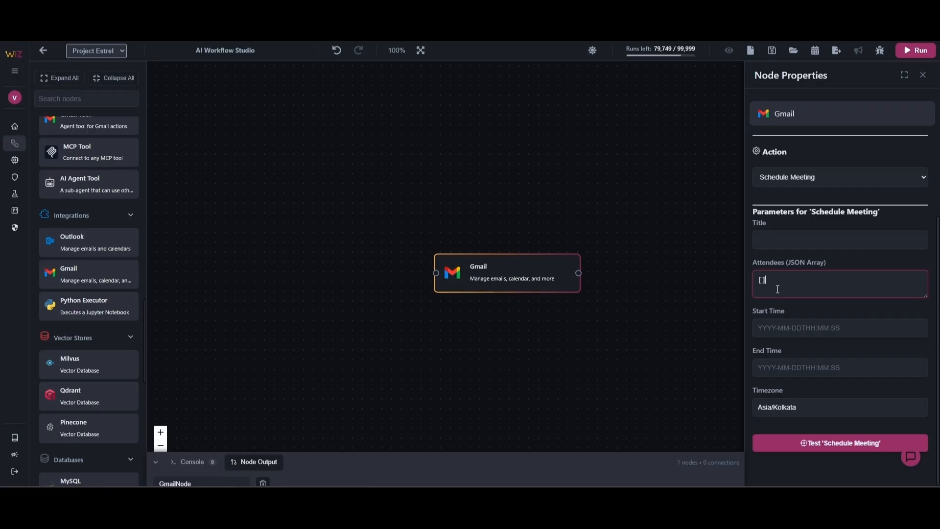
{"action": "left_click", "coordinate": [785, 341]}
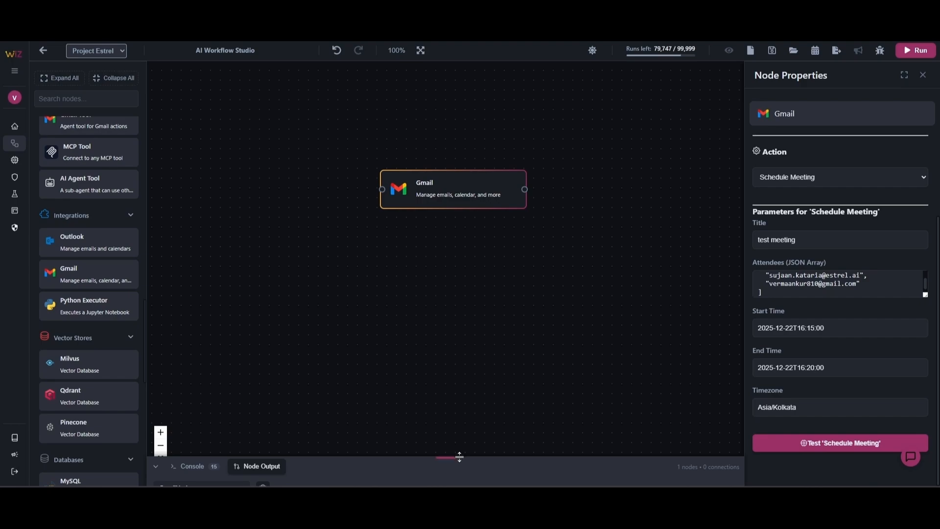
{"action": "left_click_drag", "start_coordinate": [459, 457], "coordinate": [459, 216]}
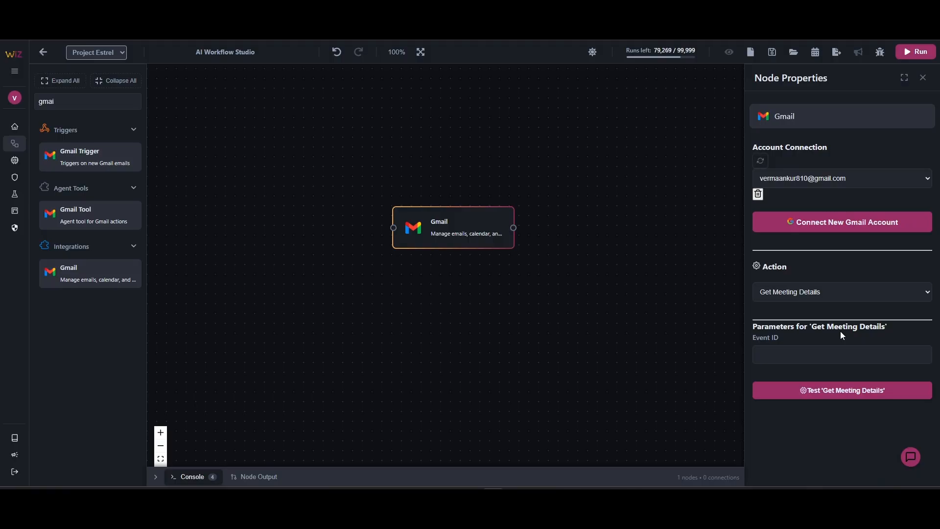
Step: Go to the Event ID for Get Meeting Details, and to the Event ID, optional Title and optional Start Time for Update Meeting
{"action": "left_click", "coordinate": [821, 361]}
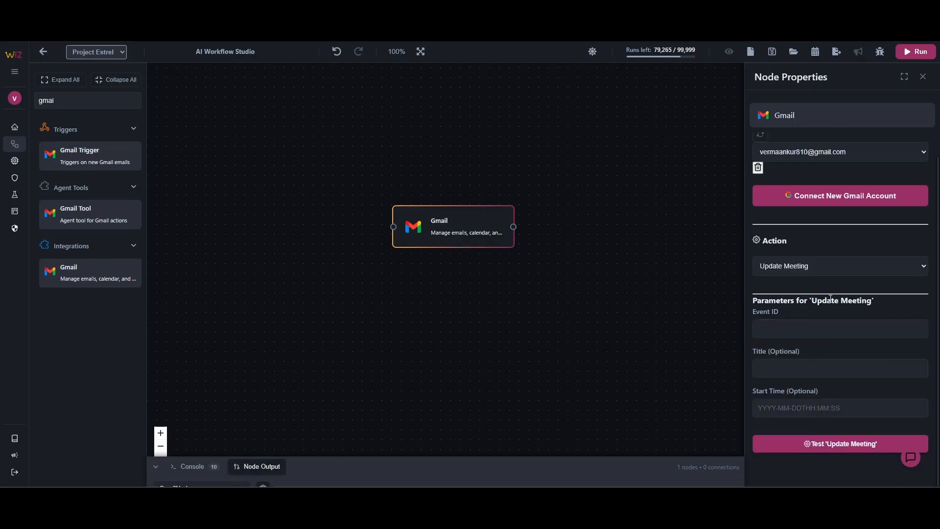
{"action": "left_click", "coordinate": [815, 325]}
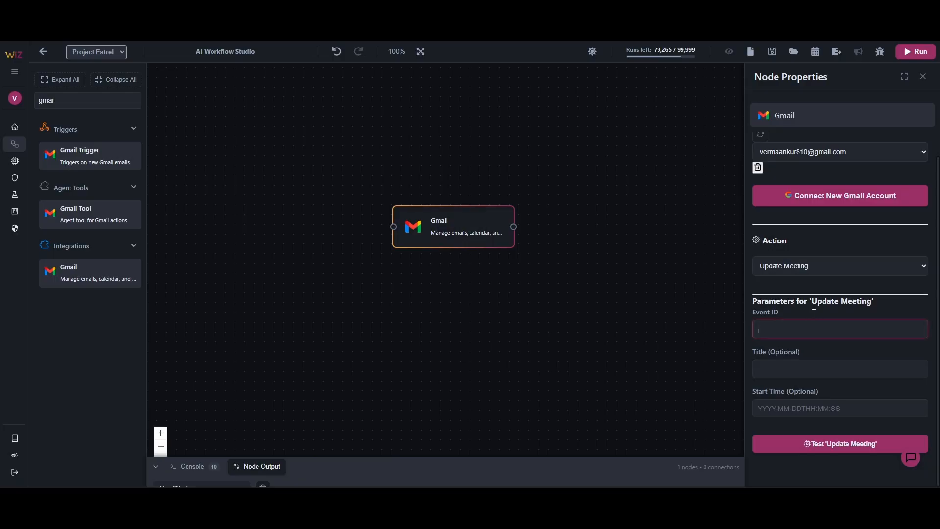
{"action": "left_click", "coordinate": [828, 369]}
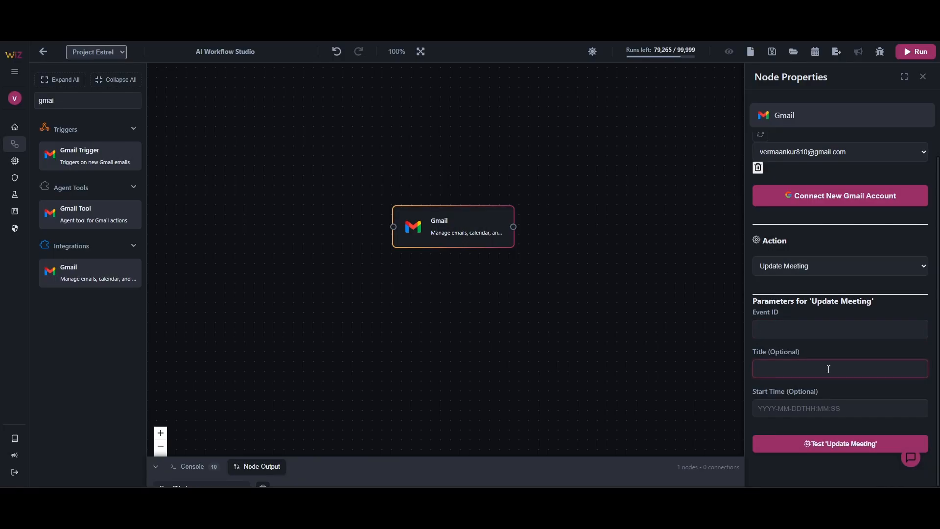
{"action": "left_click", "coordinate": [828, 411]}
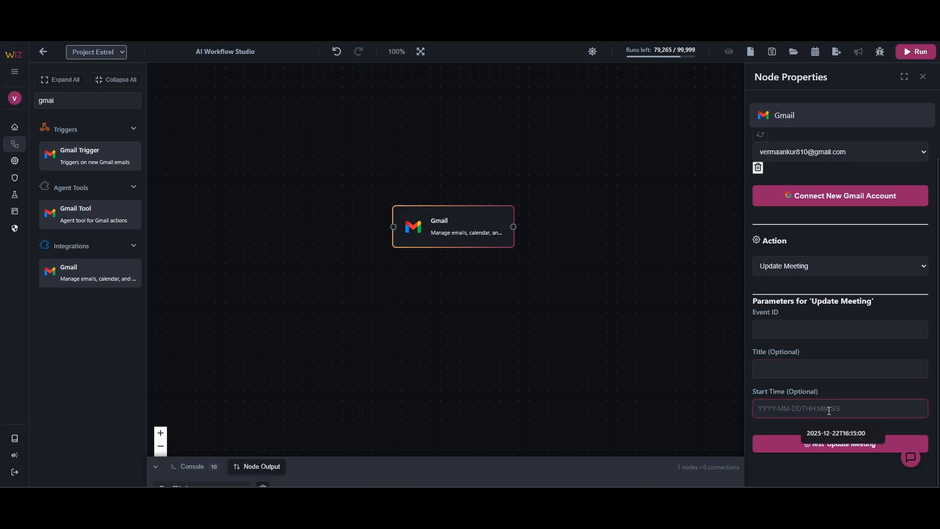
Step: Switch the Gmail node's action to Delete Meeting and go to its Event ID field
{"action": "left_click", "coordinate": [876, 265]}
{"action": "left_click", "coordinate": [876, 291]}
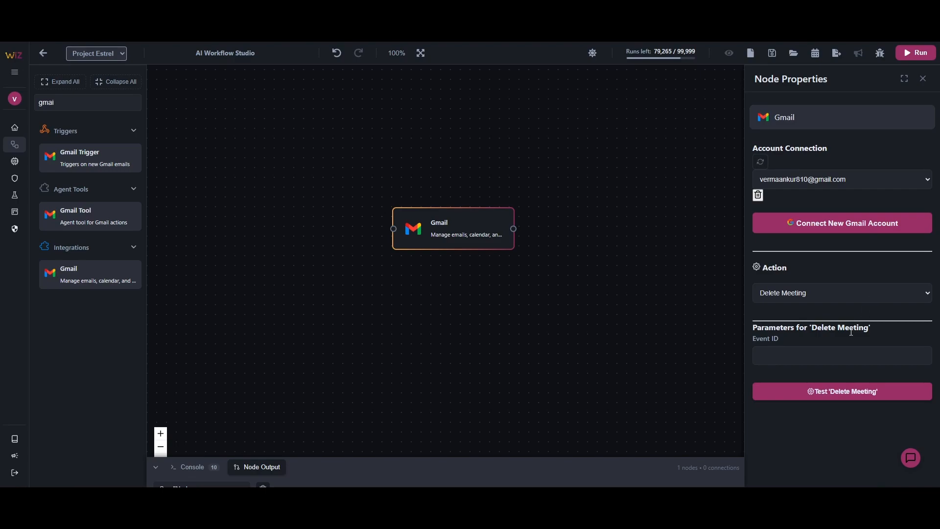
{"action": "left_click", "coordinate": [838, 355]}
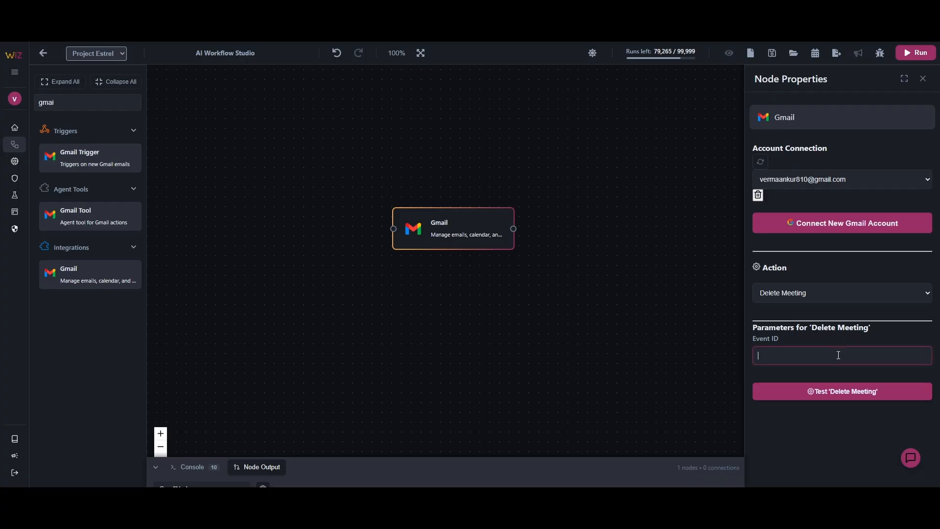